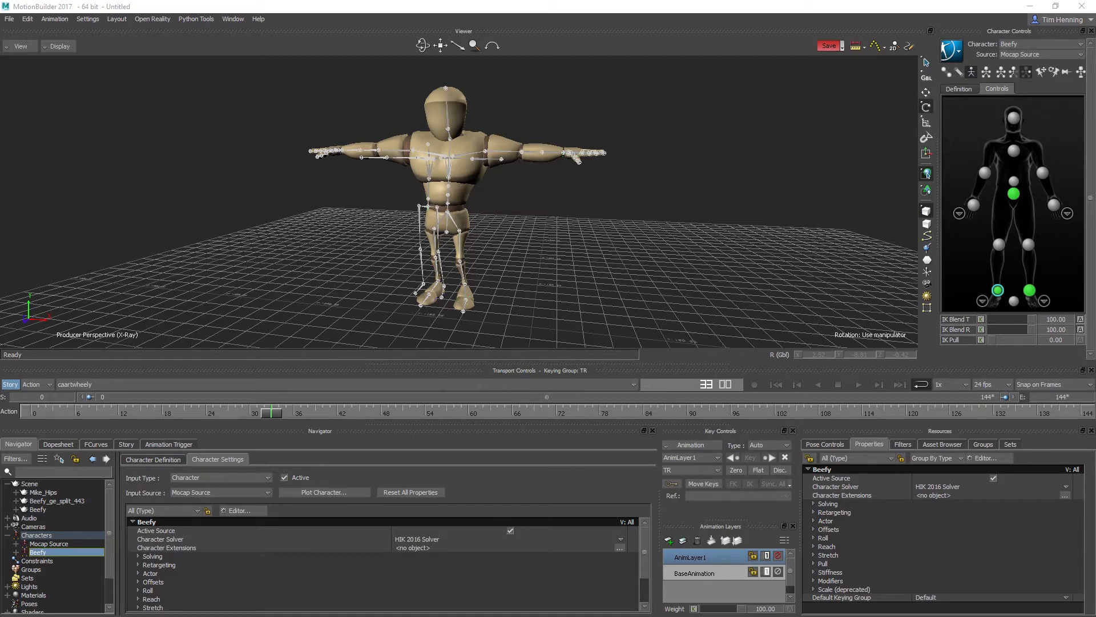
- Bake Beefy's mocap-driven animation onto a new FK/IK control rig
click(950, 53)
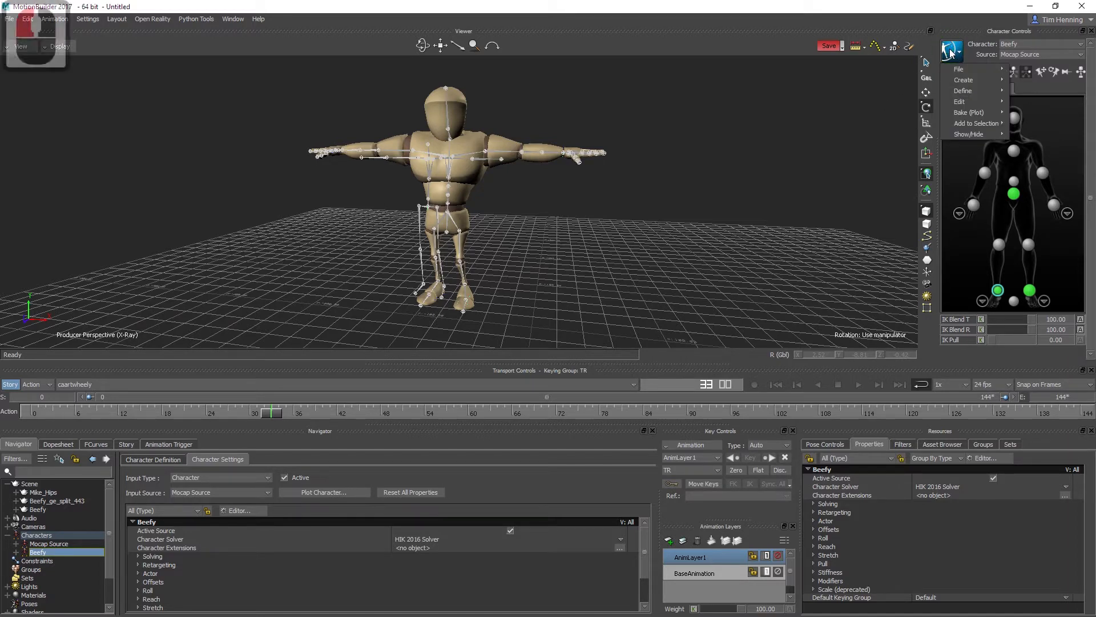
mouse_move(981, 115)
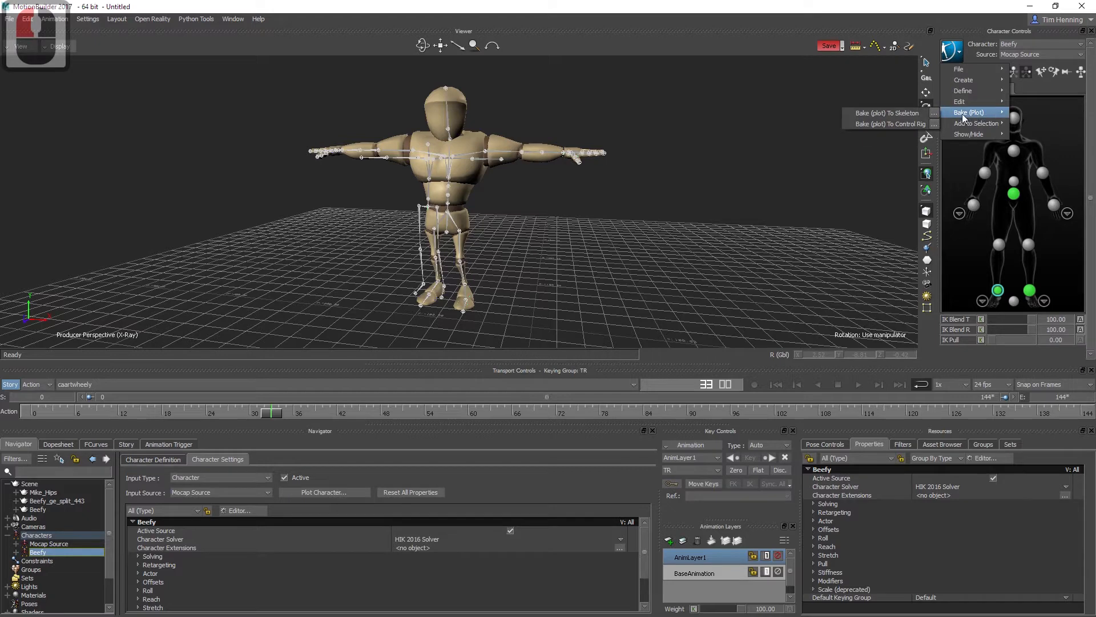
double_click(917, 123)
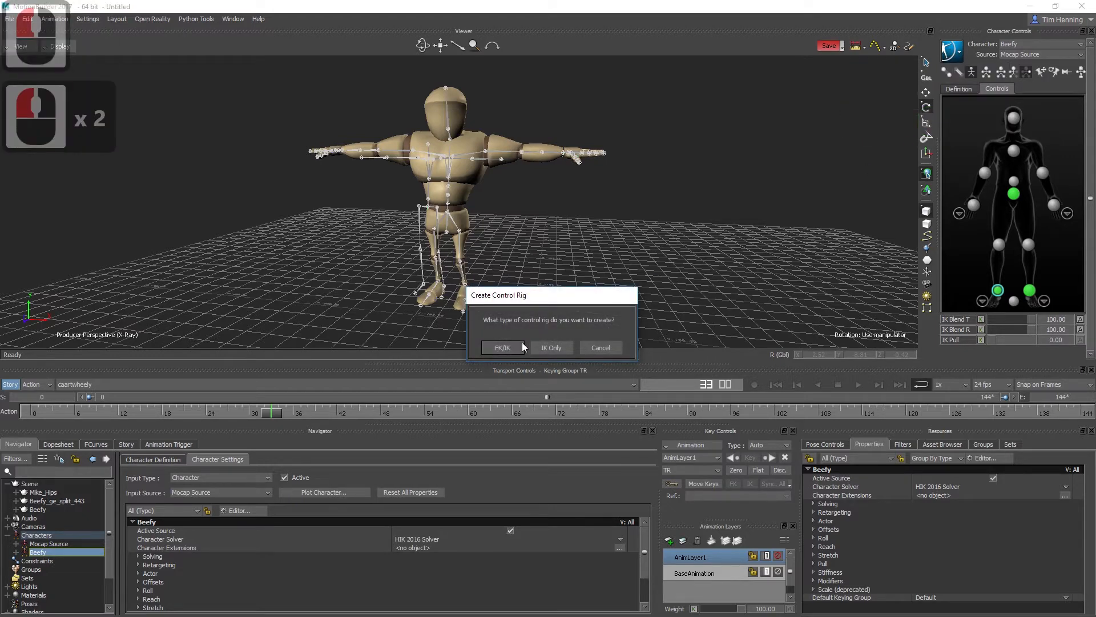
click(502, 347)
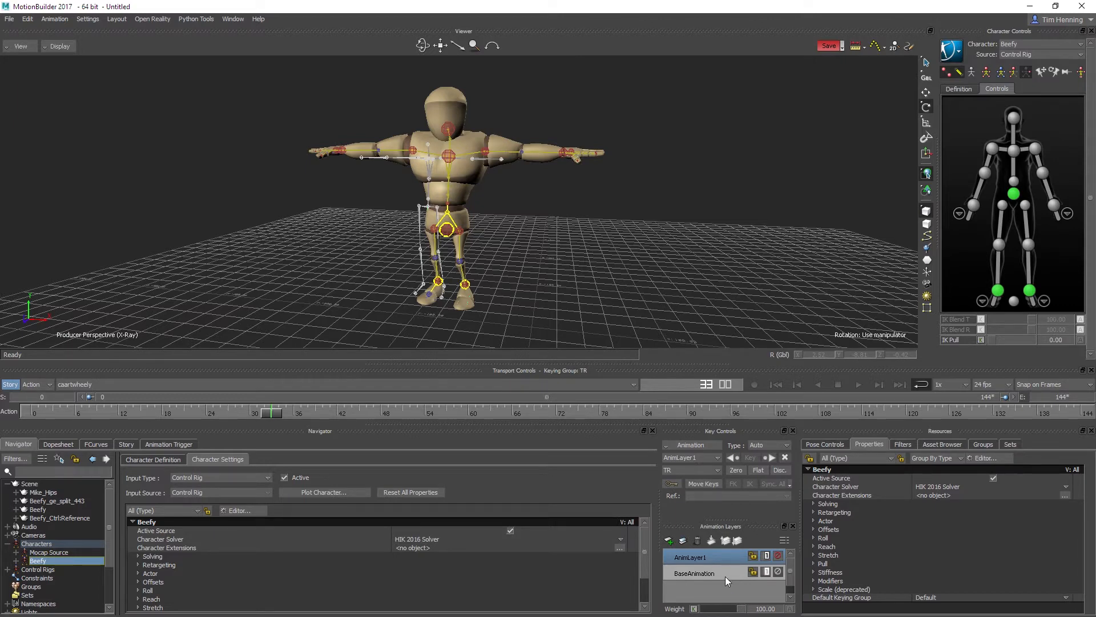
click(764, 445)
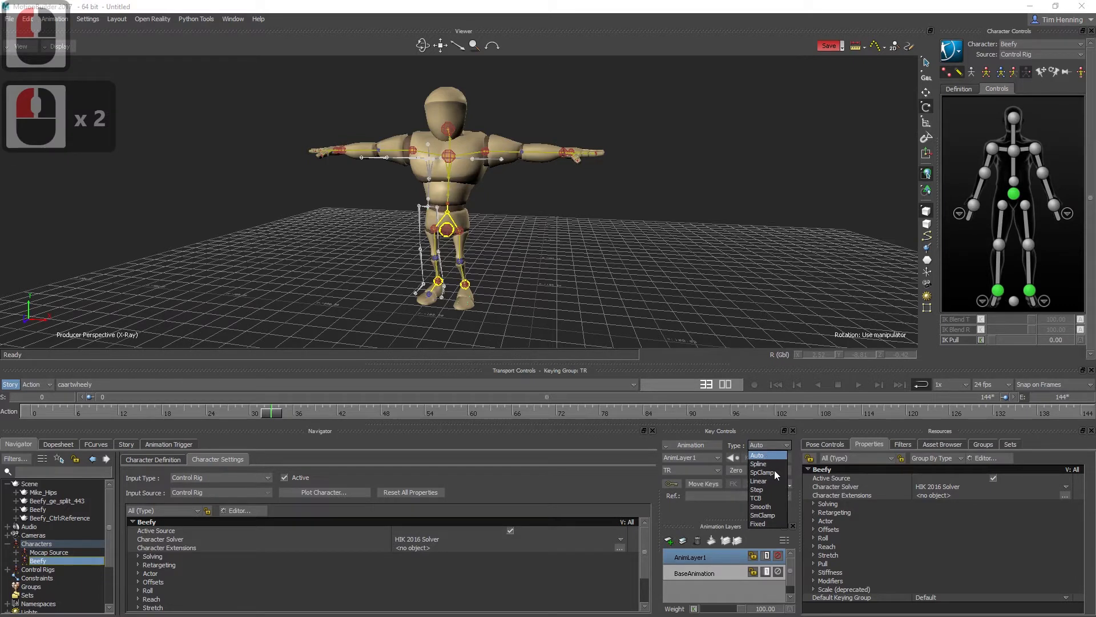
click(737, 449)
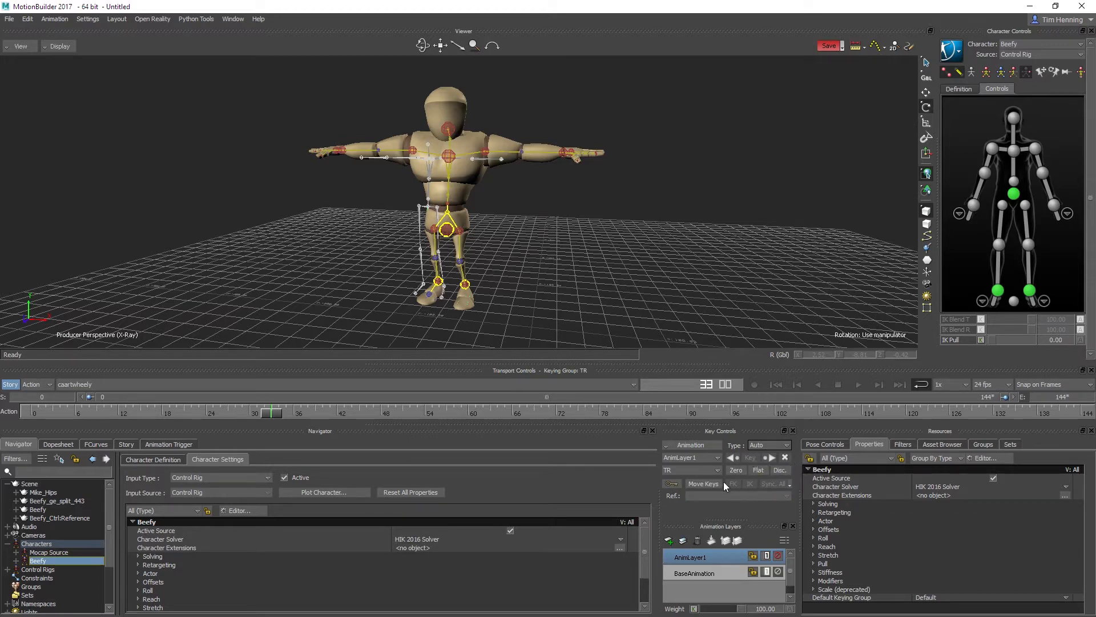
click(714, 469)
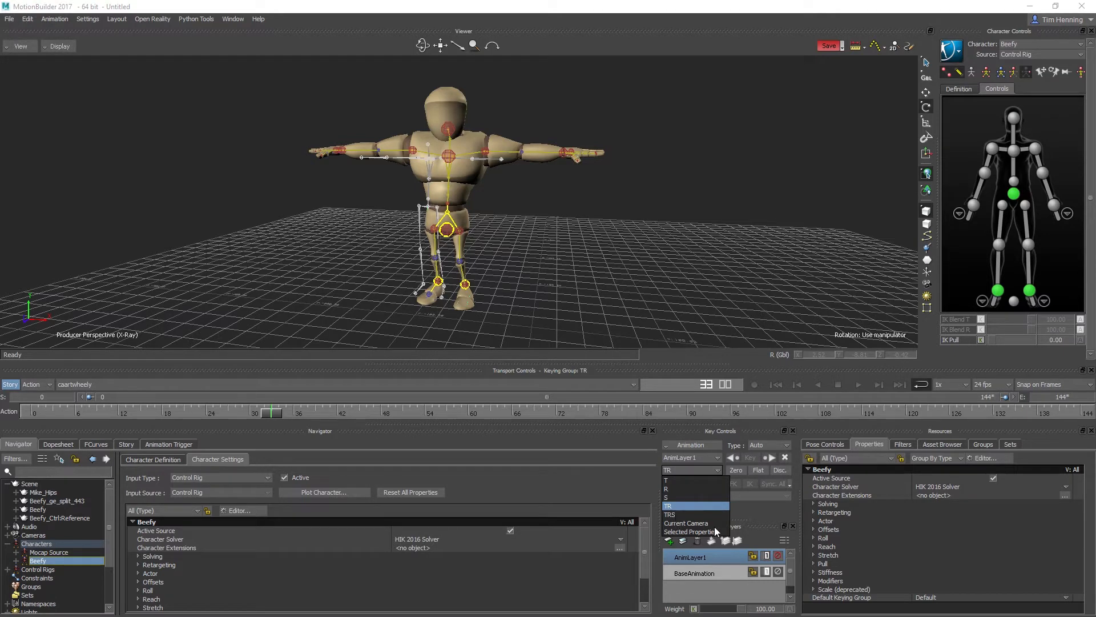
click(759, 509)
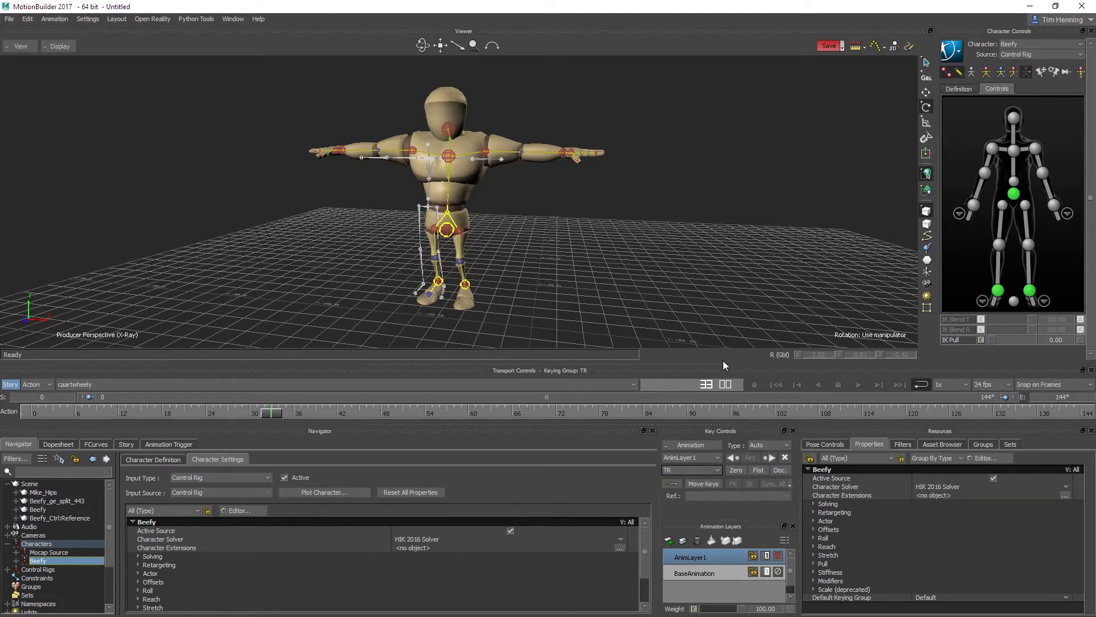
- Inspect the right wrist effector's keys on the BaseAnimation layer, and return to AnimLayer1
click(697, 571)
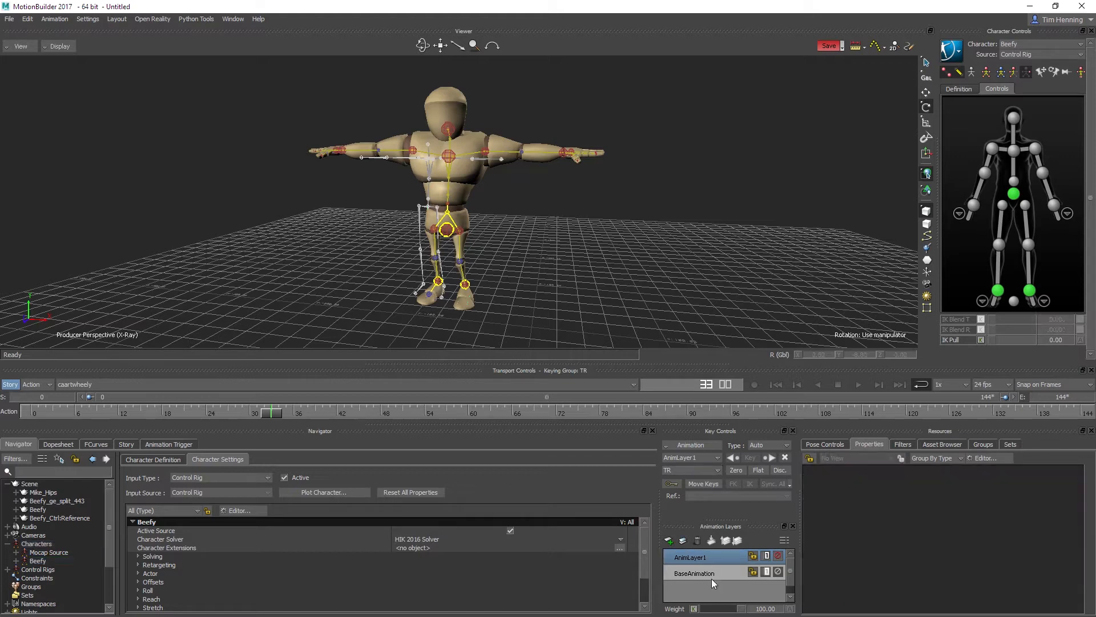
click(714, 575)
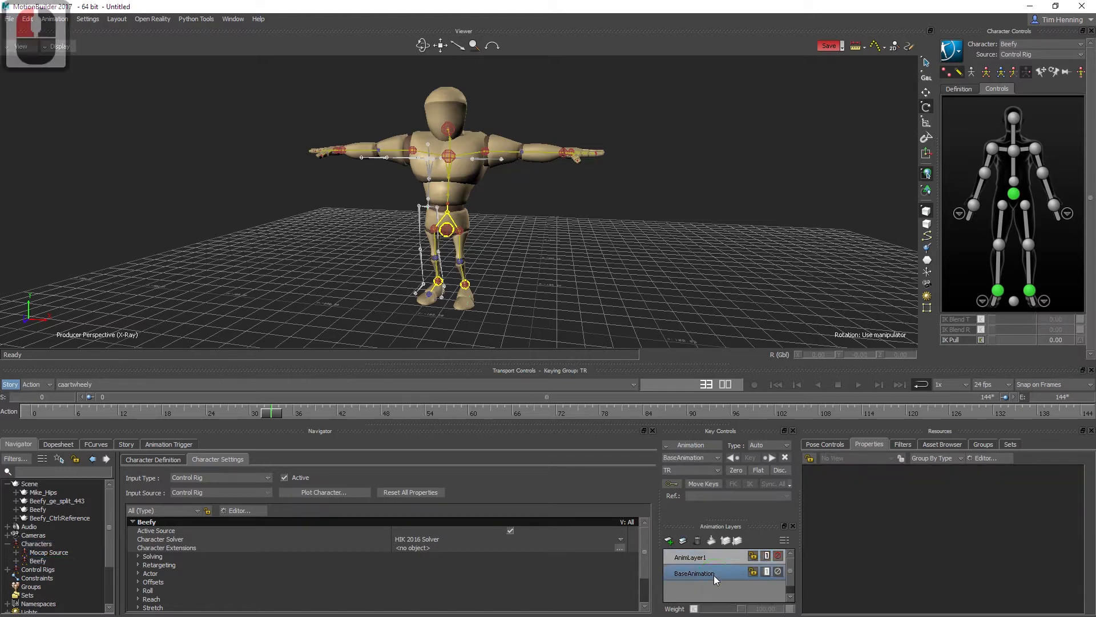
click(973, 206)
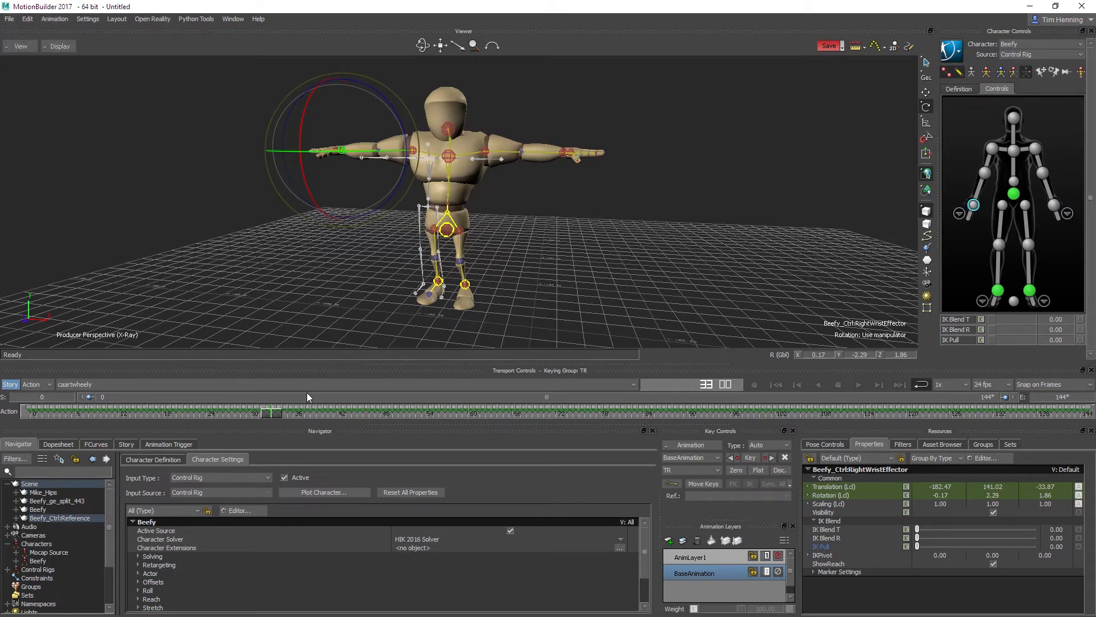
click(708, 557)
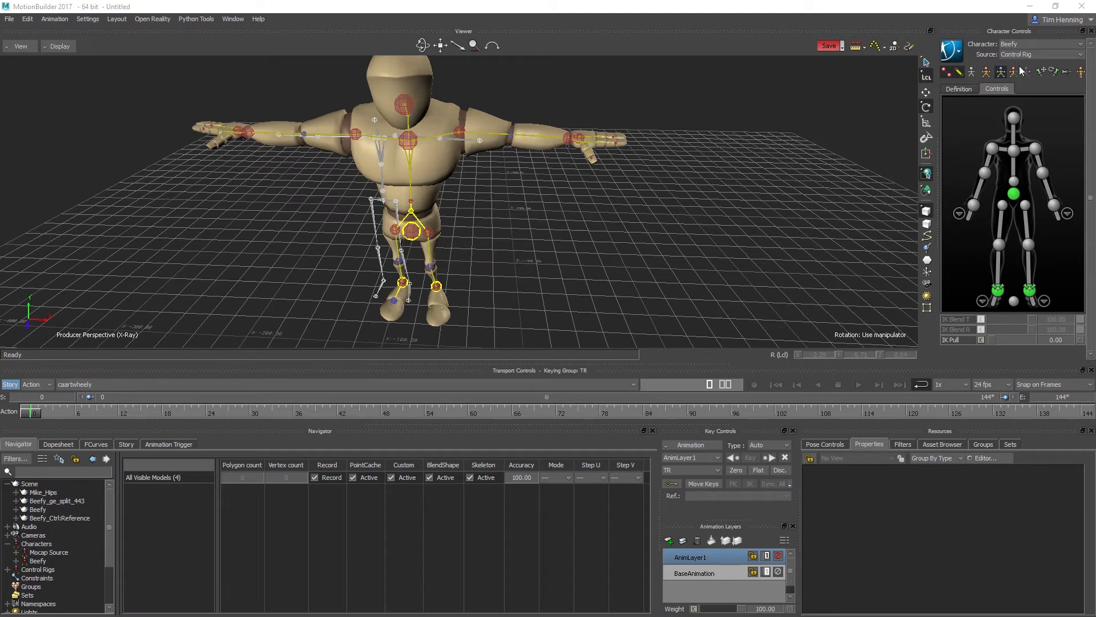
- Try translating the left wrist effector outward and inward in Full Body keying mode, undoing each move
click(986, 72)
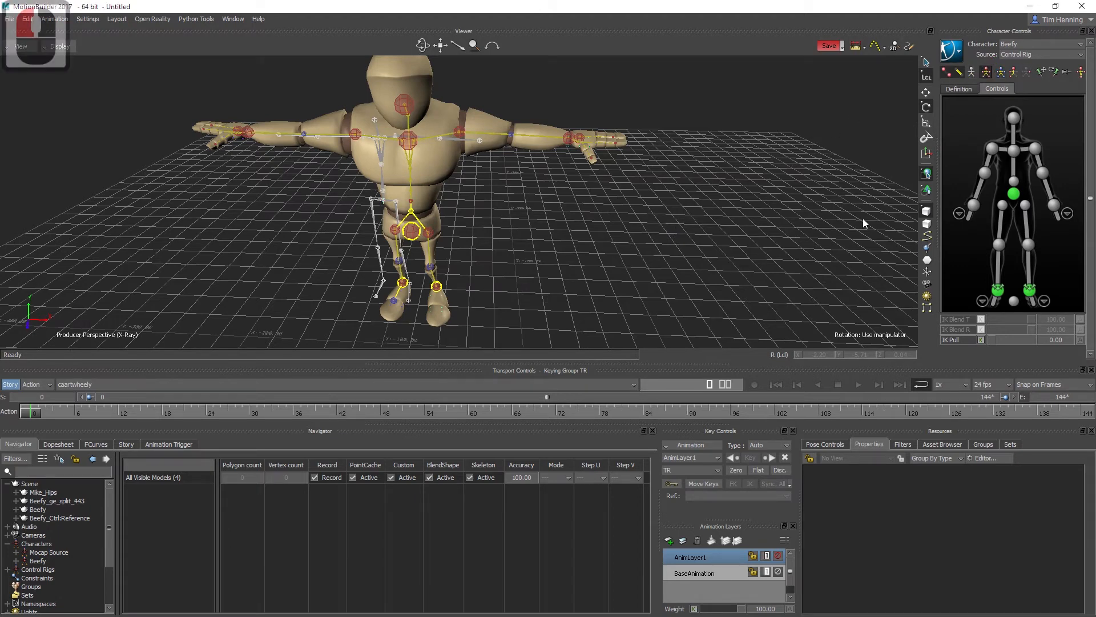
click(574, 143)
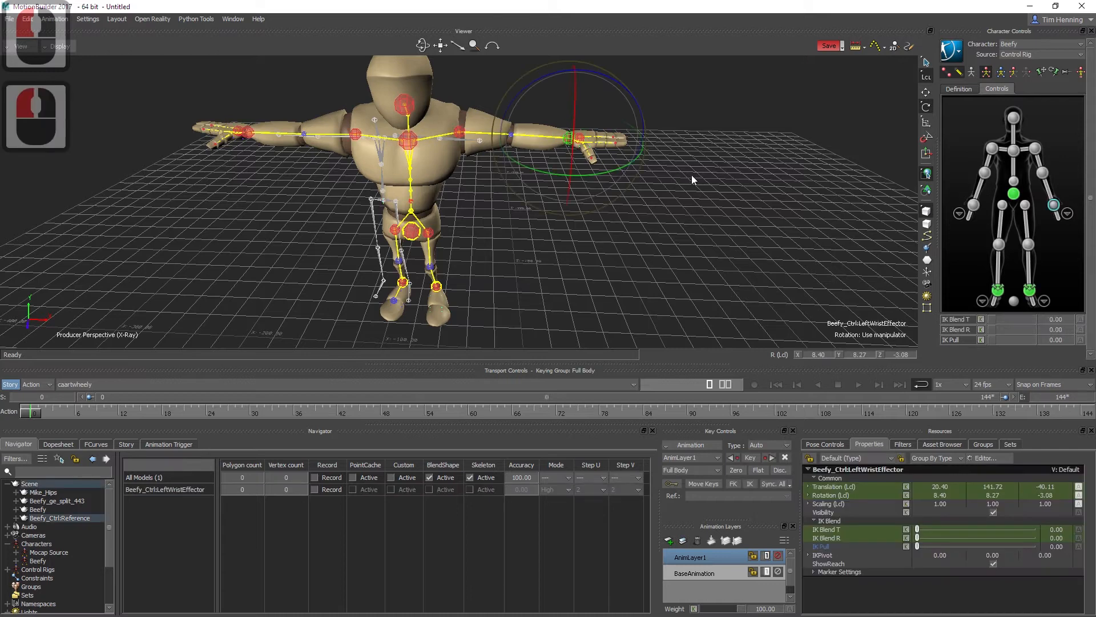
key(w)
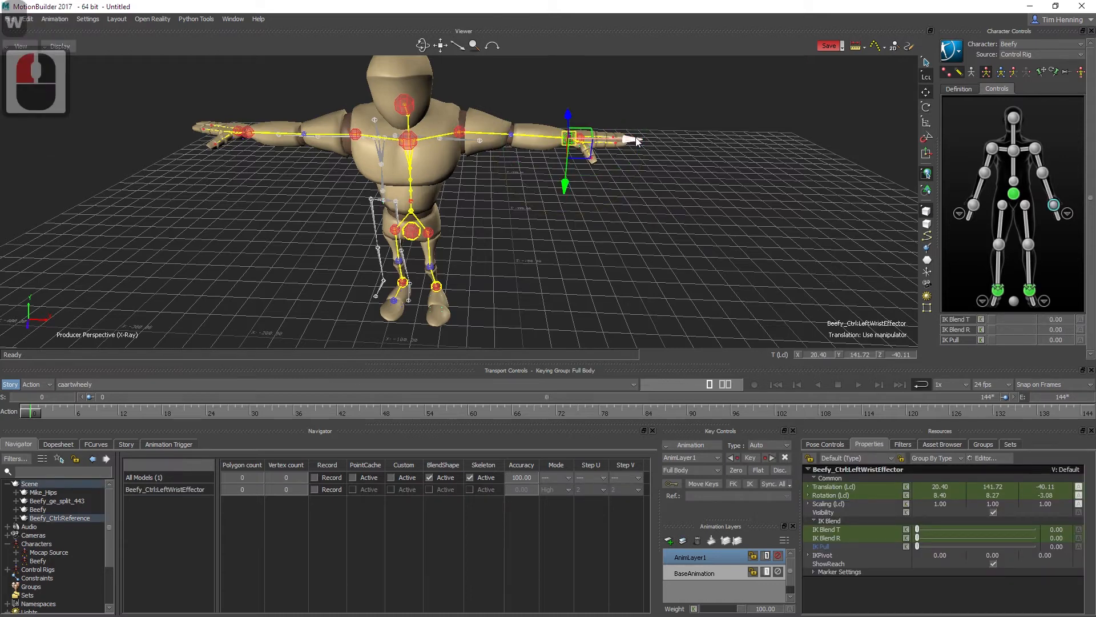
drag(626, 139, 666, 146)
key(ctrl+z)
key(ctrl+z)
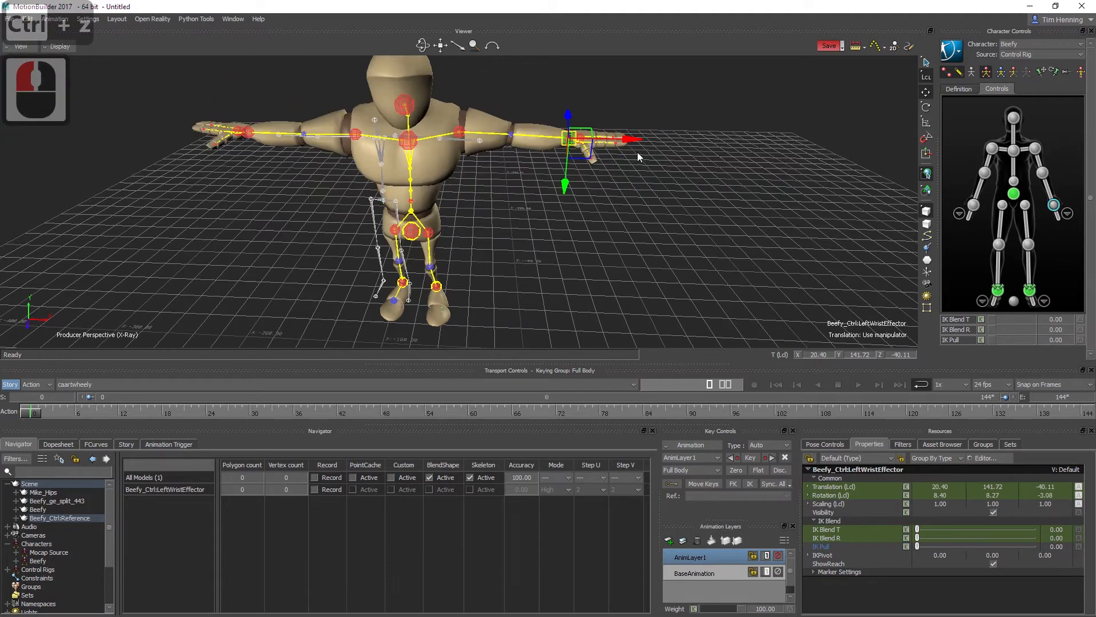
drag(616, 143, 590, 146)
key(ctrl+z)
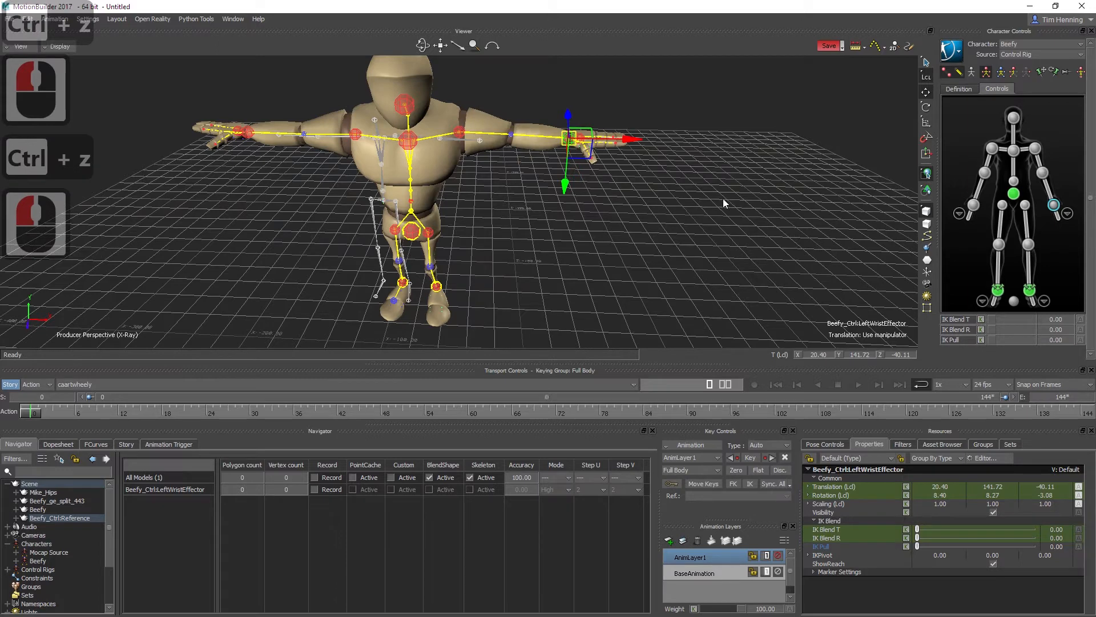
- Switch the rig to Body Parts keying mode, test it by moving the left wrist effector inward, and undo the move
click(1001, 73)
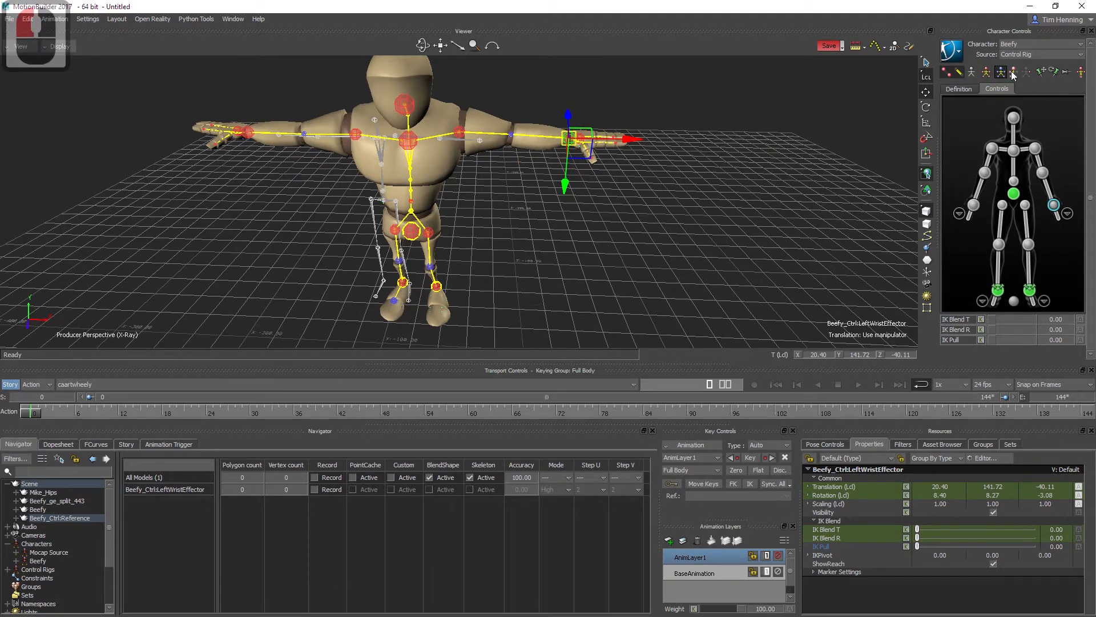
click(1013, 73)
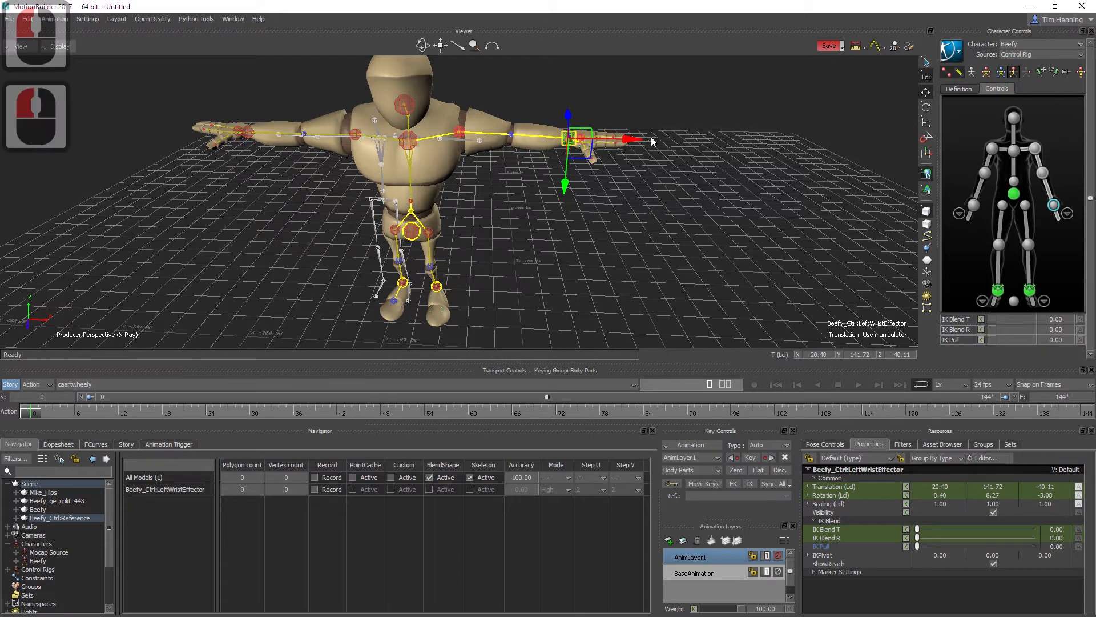
drag(624, 136, 591, 147)
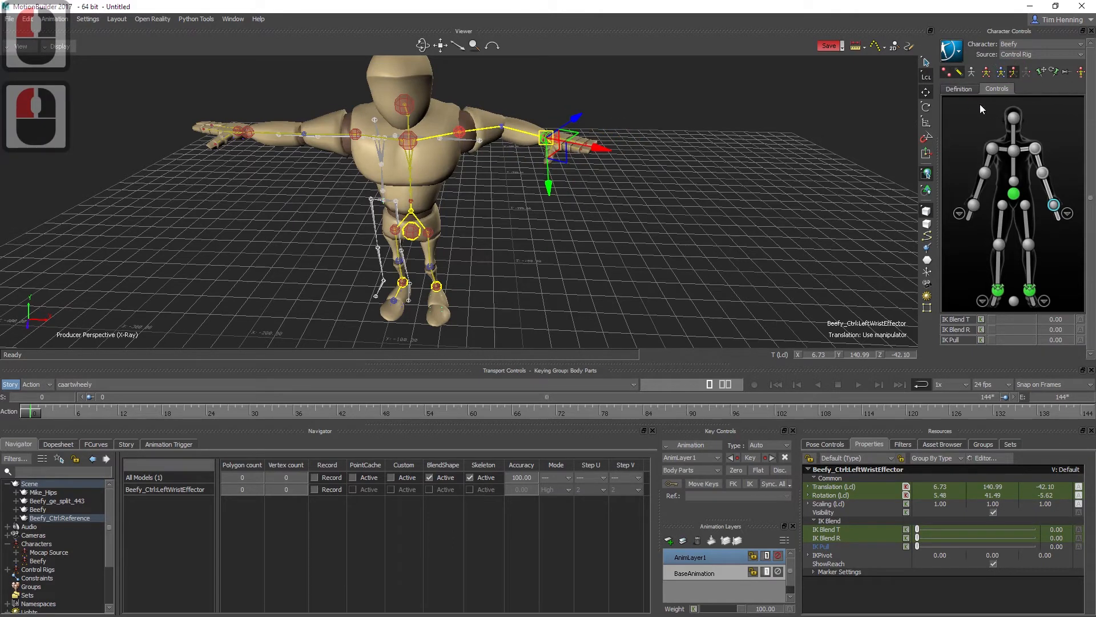
key(ctrl+z)
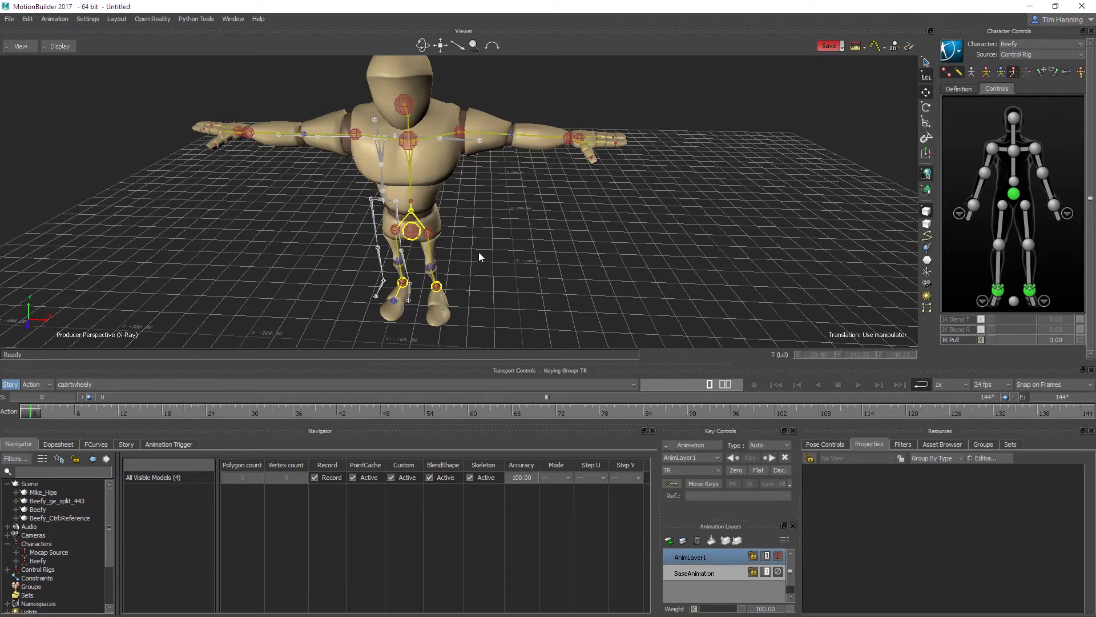
- Try lowering the hips effector to a height of about 48 so the knees bend, and undo the move
alt+middle_drag(486, 261, 503, 241)
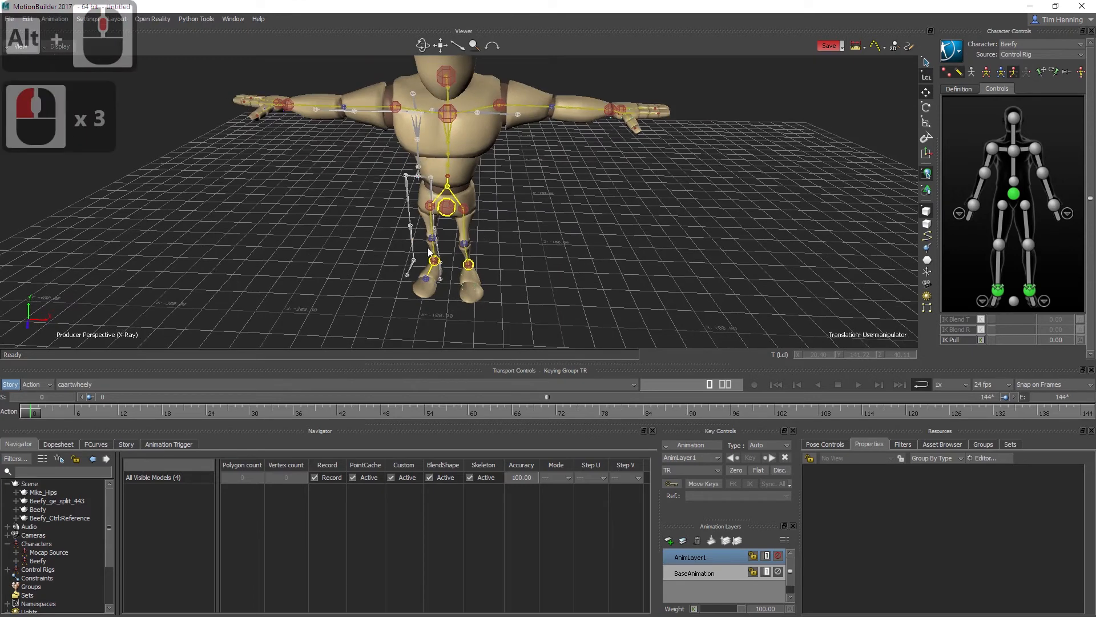
key(ctrl+z)
key(ctrl+z)
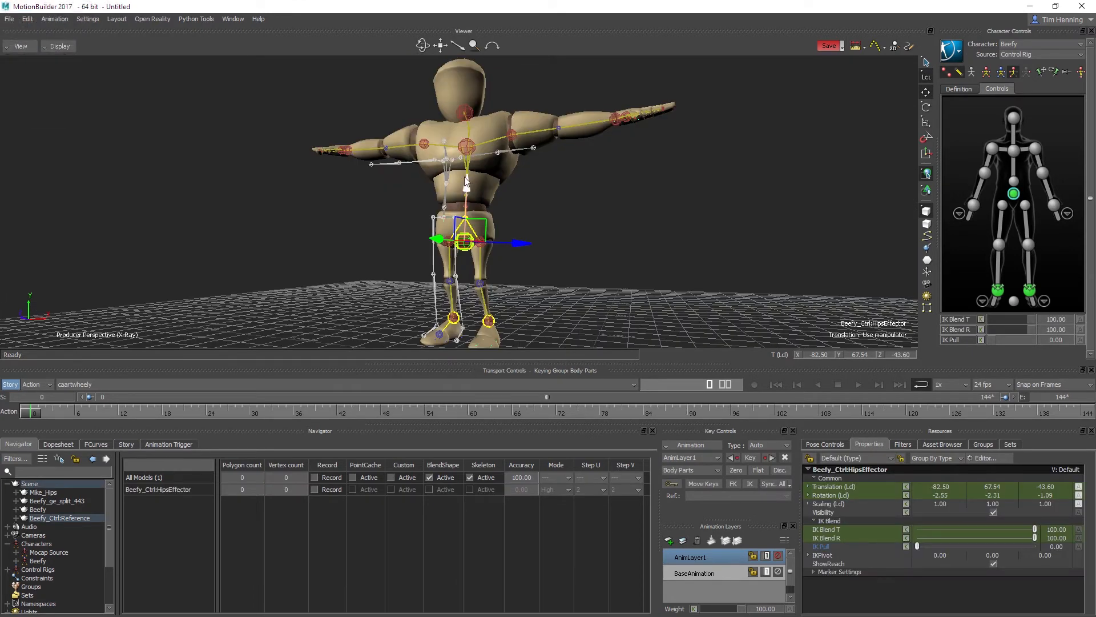
drag(467, 182, 467, 209)
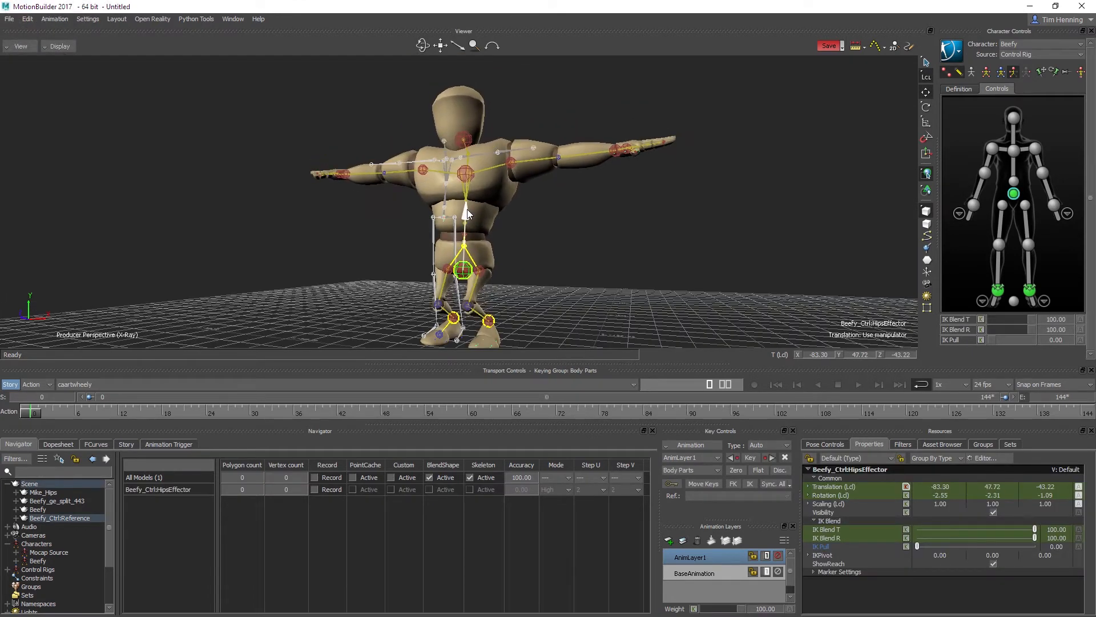
key(ctrl+z)
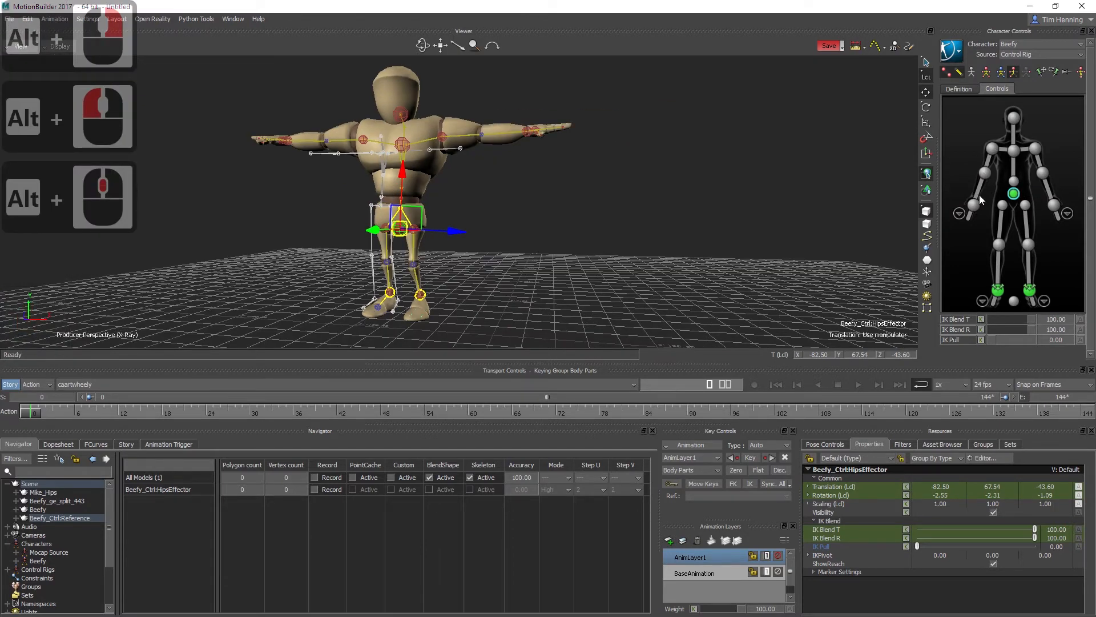
- Try bending the right forearm with FK rotation to about 40 degrees on local Z
click(981, 199)
alt+middle_drag(375, 150, 398, 179)
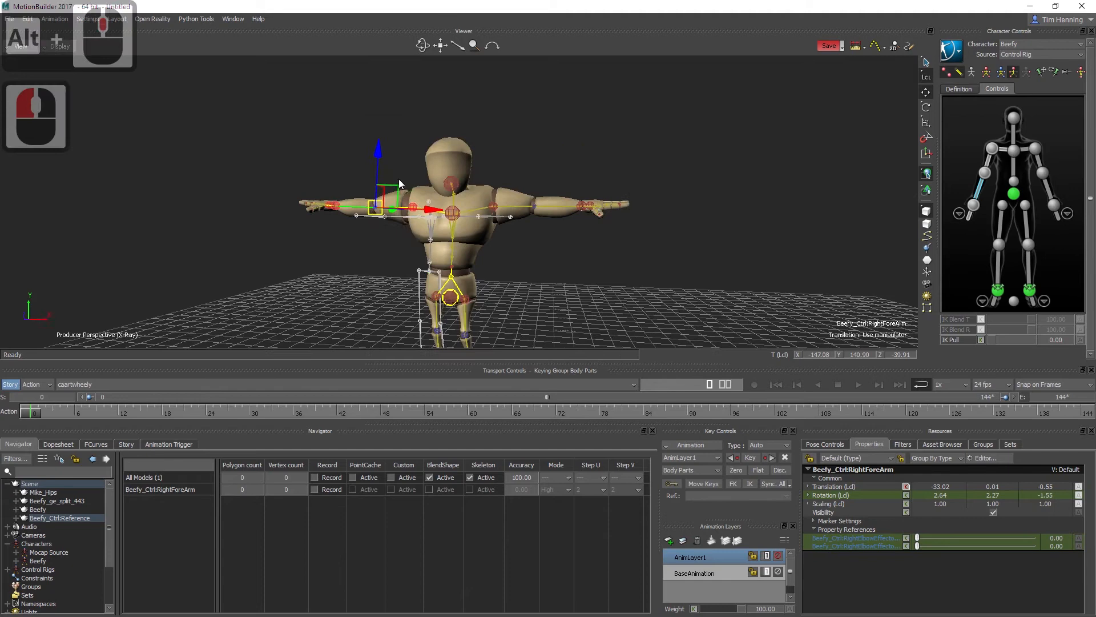
alt+drag(399, 179, 399, 215)
key(e)
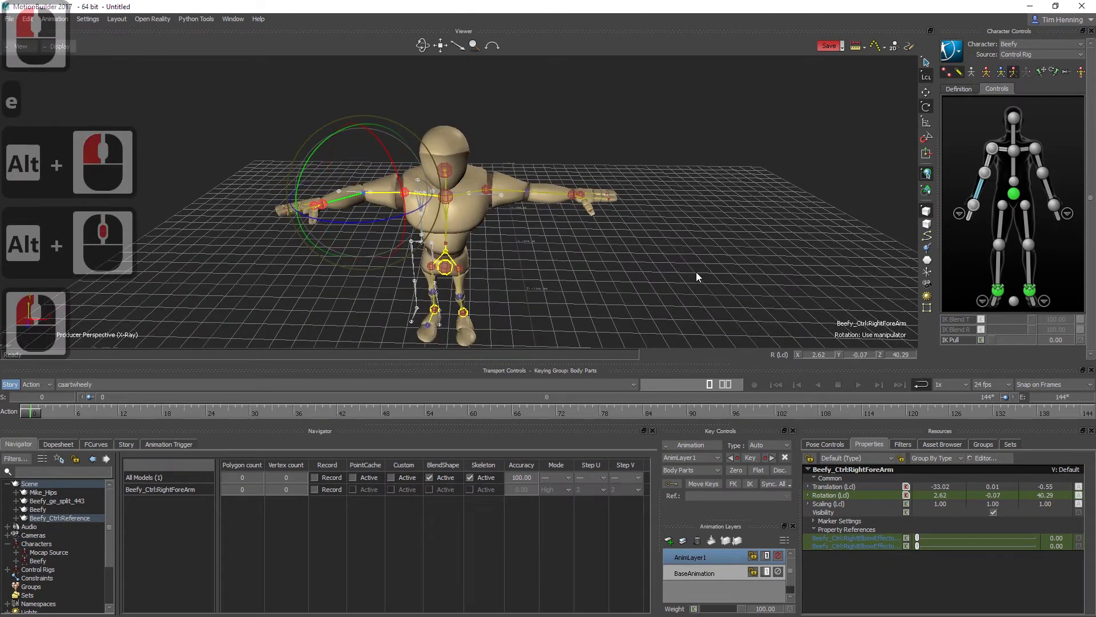
- Try moving the right wrist effector down and inward with IK so the elbow bends
click(975, 207)
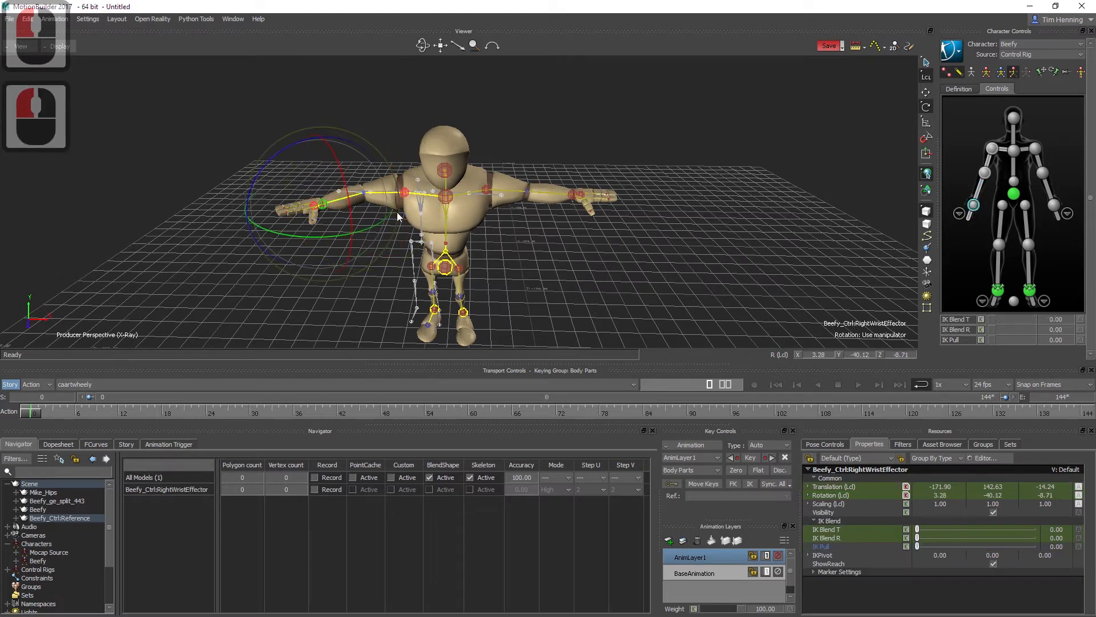
key(w)
drag(259, 215, 366, 257)
drag(409, 226, 412, 228)
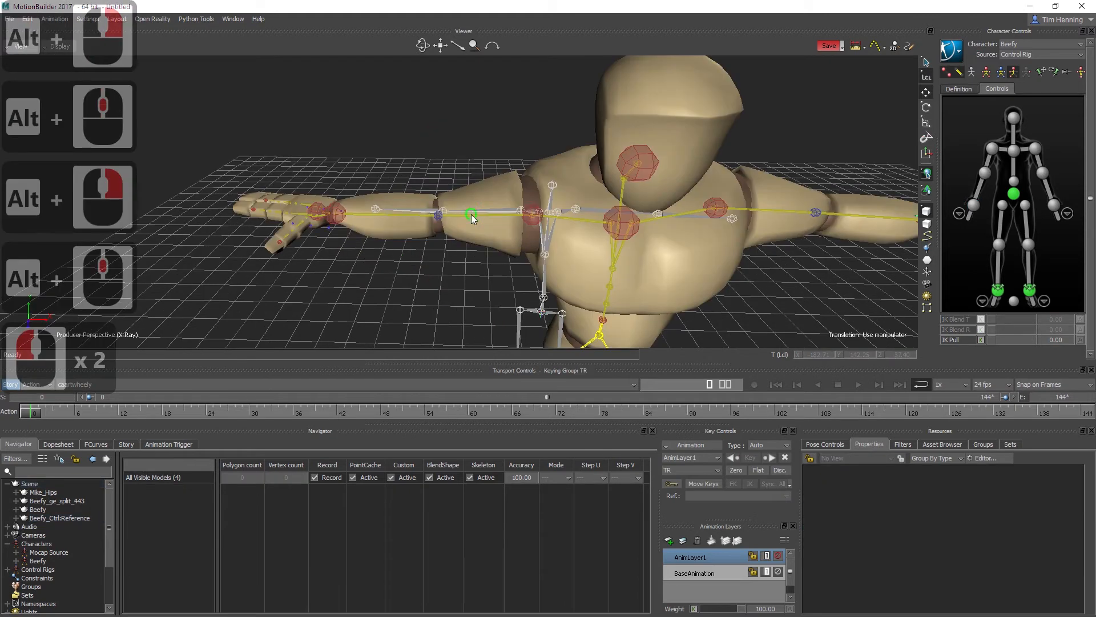
- Rotate the right upper arm down toward the body to about 68 degrees on local Y
click(472, 214)
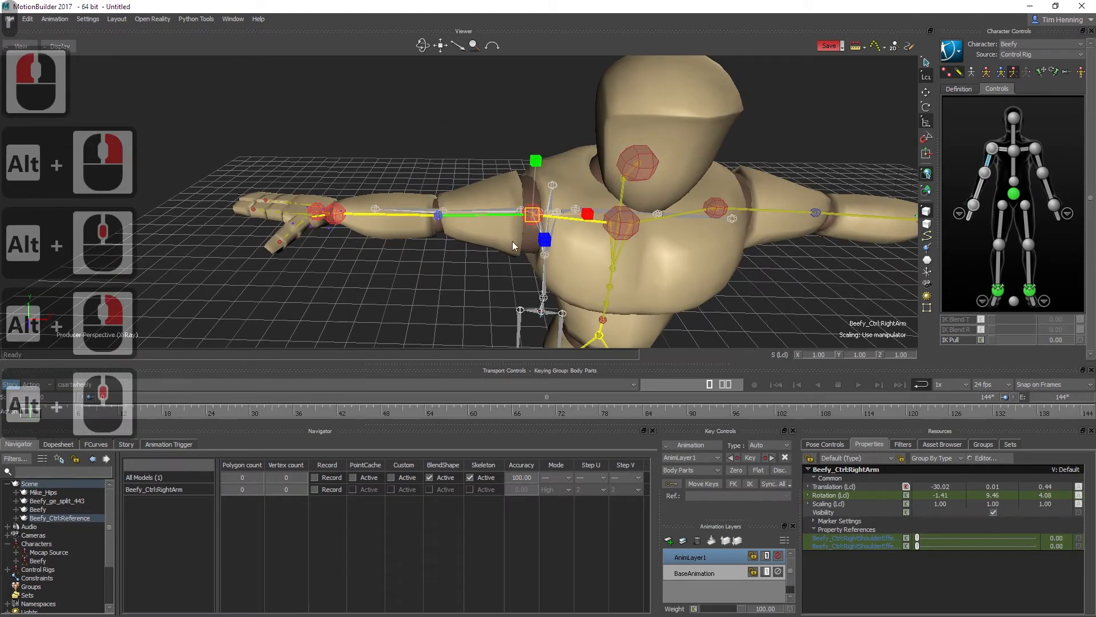
key(e)
drag(510, 156, 450, 315)
alt+middle_drag(450, 313, 451, 210)
alt+drag(451, 210, 540, 211)
alt+middle_drag(509, 211, 490, 207)
alt+right_drag(489, 207, 468, 204)
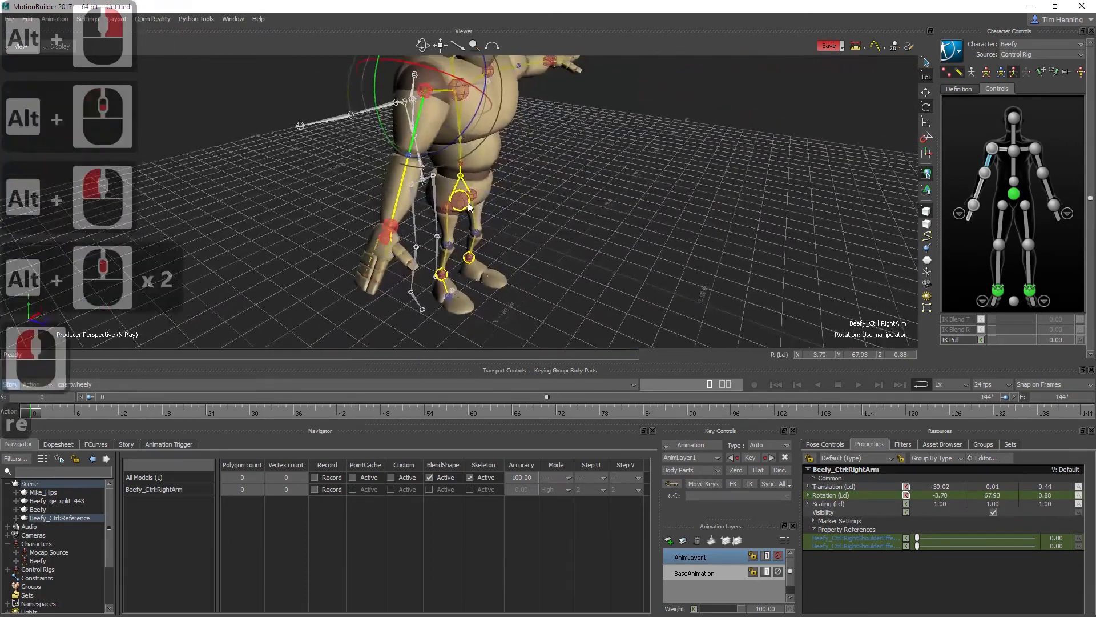
alt+middle_drag(493, 73, 488, 96)
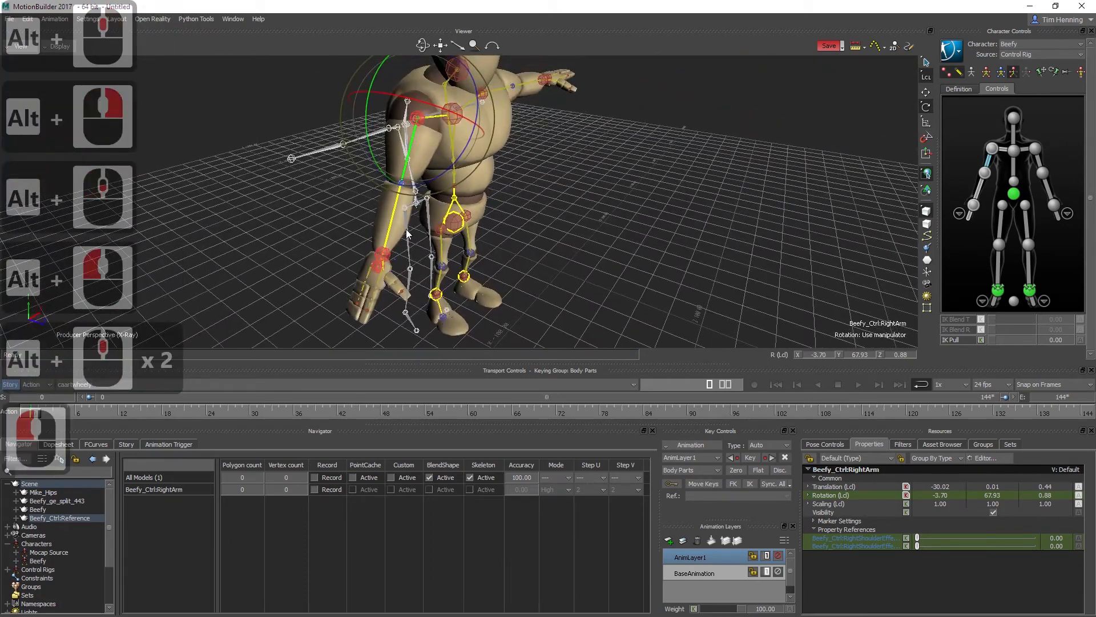
- Translate the right wrist effector in beside the right hip, to about -145, 89, -23
click(382, 253)
key(w)
drag(421, 271, 449, 278)
drag(393, 309, 395, 297)
alt+middle_drag(458, 266, 461, 261)
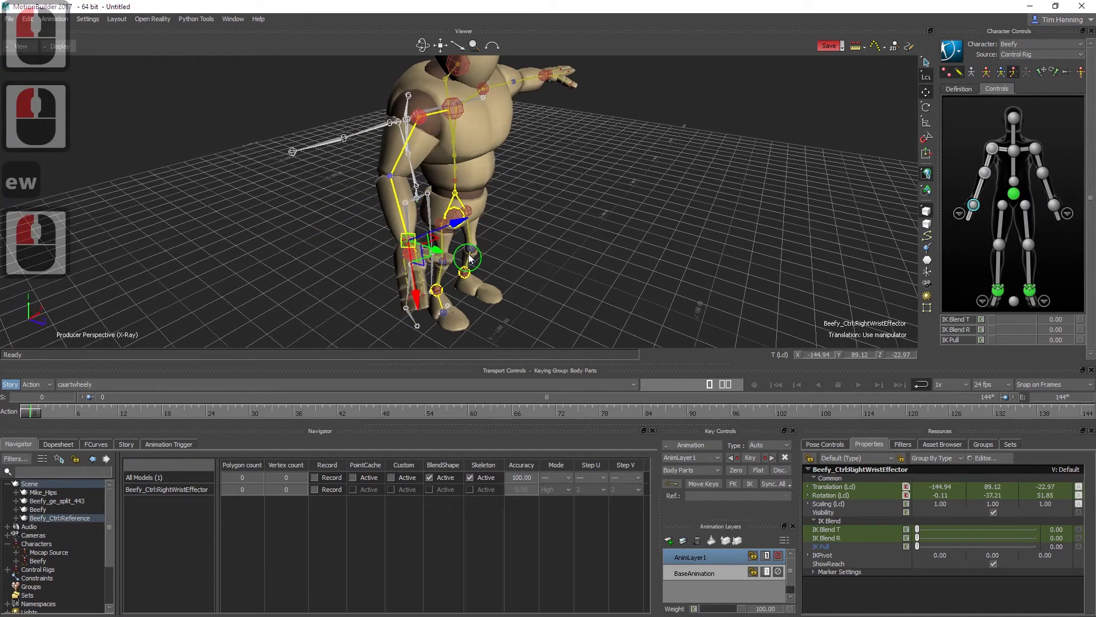
- Pull the right wrist effector across in front of the hips to about -103, 78.5, -27, and clear the selection
alt+drag(460, 261, 578, 208)
drag(403, 282, 374, 267)
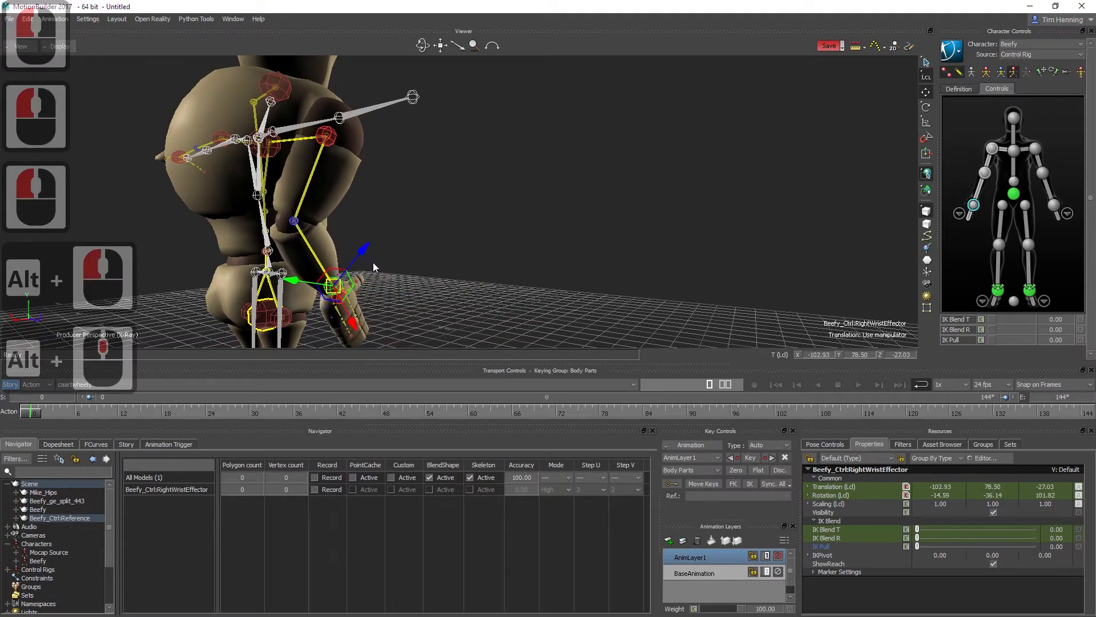
alt+middle_drag(373, 267, 414, 243)
alt+drag(413, 243, 232, 271)
alt+middle_drag(566, 242, 517, 252)
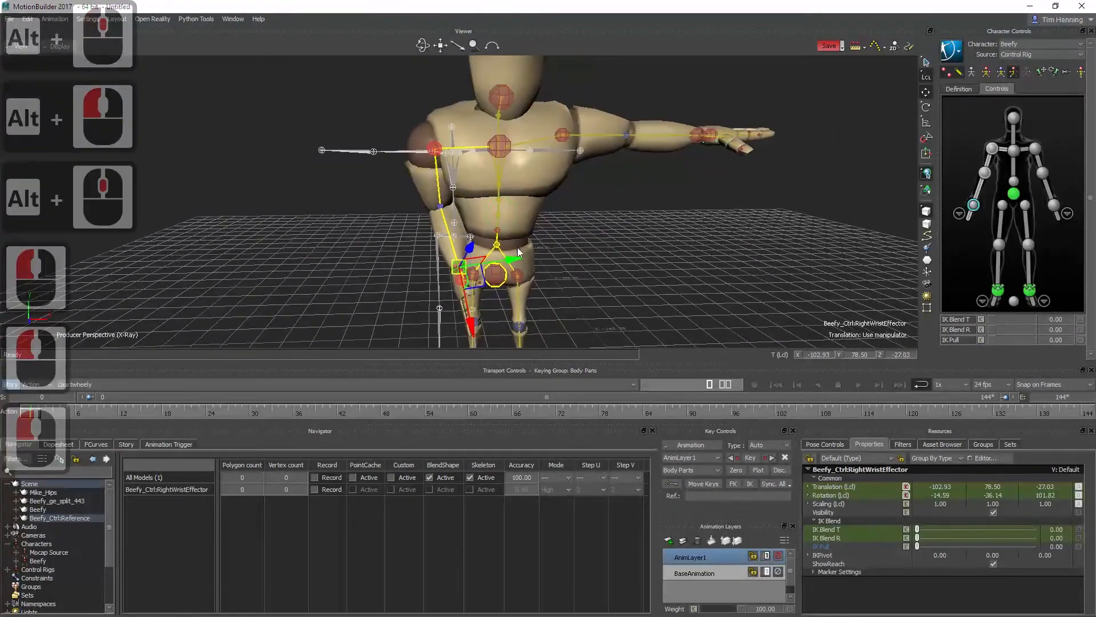
drag(514, 259, 491, 262)
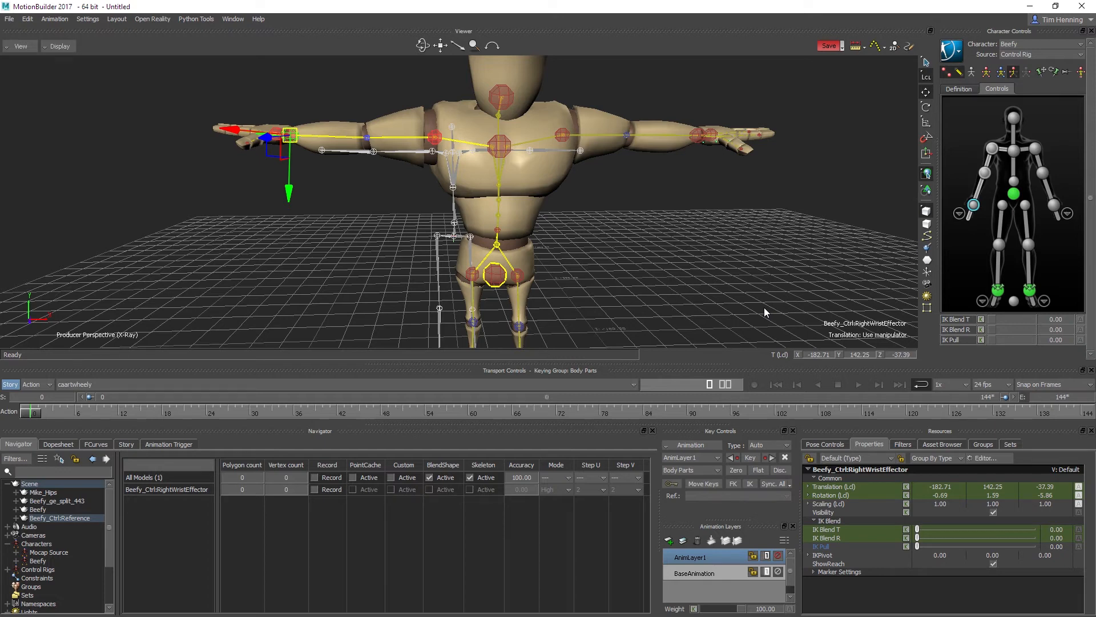
click(765, 311)
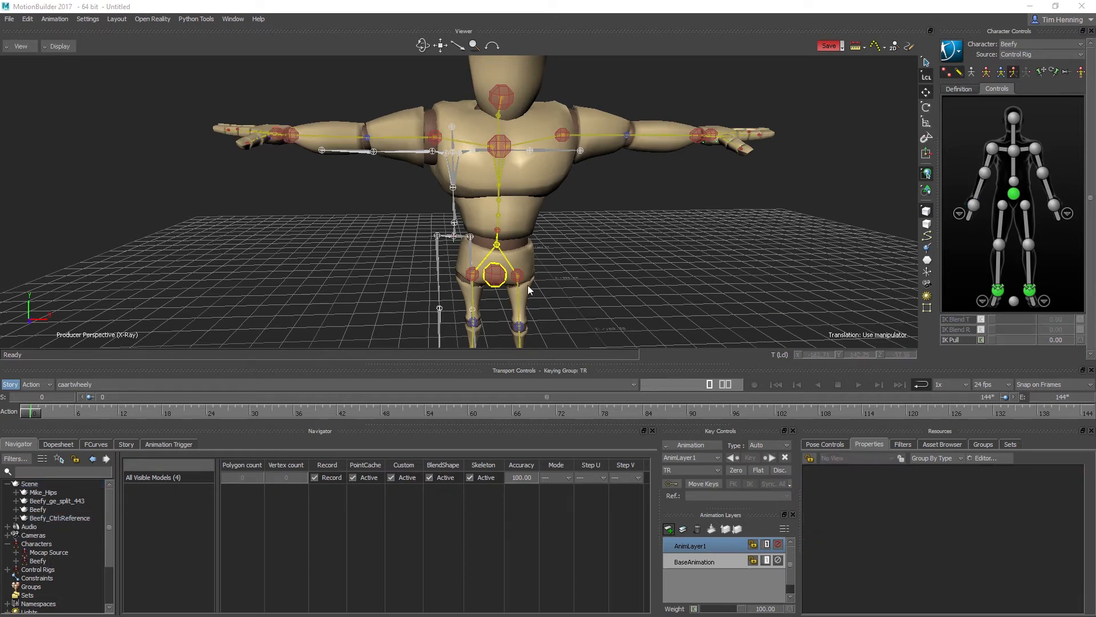